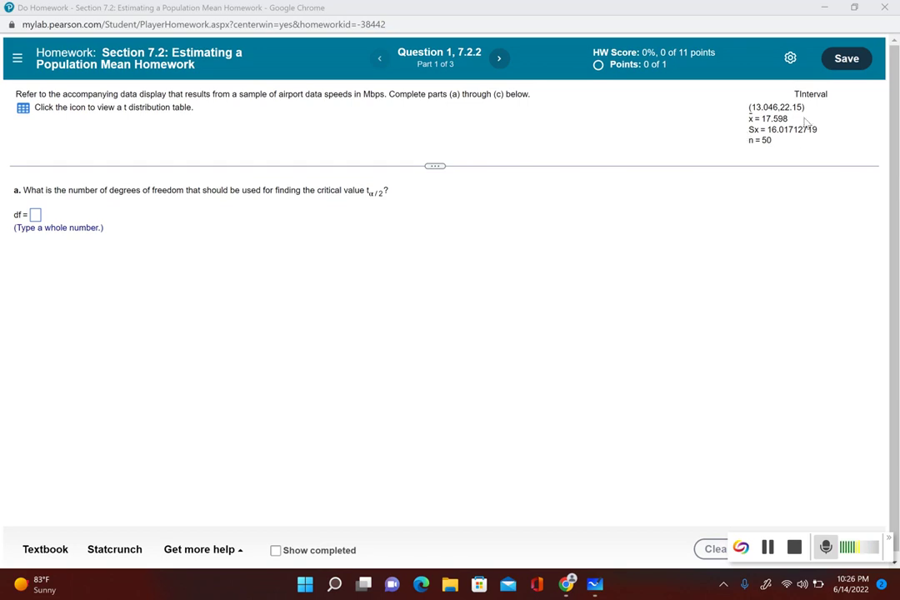
Step: Enter 49 as the part (a) degrees of freedom and dismiss the Excellent! feedback
{"action": "left_click_drag", "start_coordinate": [793, 141], "coordinate": [792, 90]}
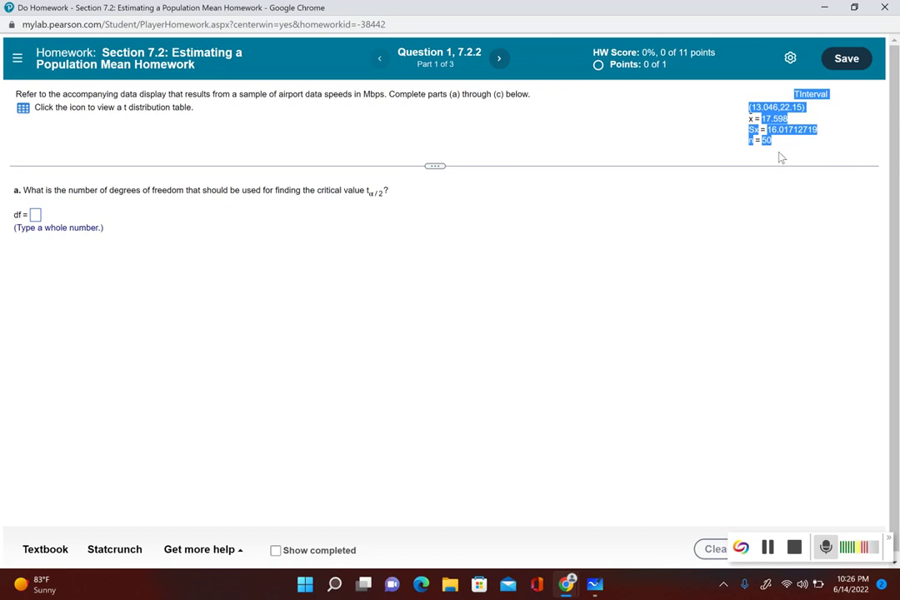
{"action": "left_click", "coordinate": [770, 143]}
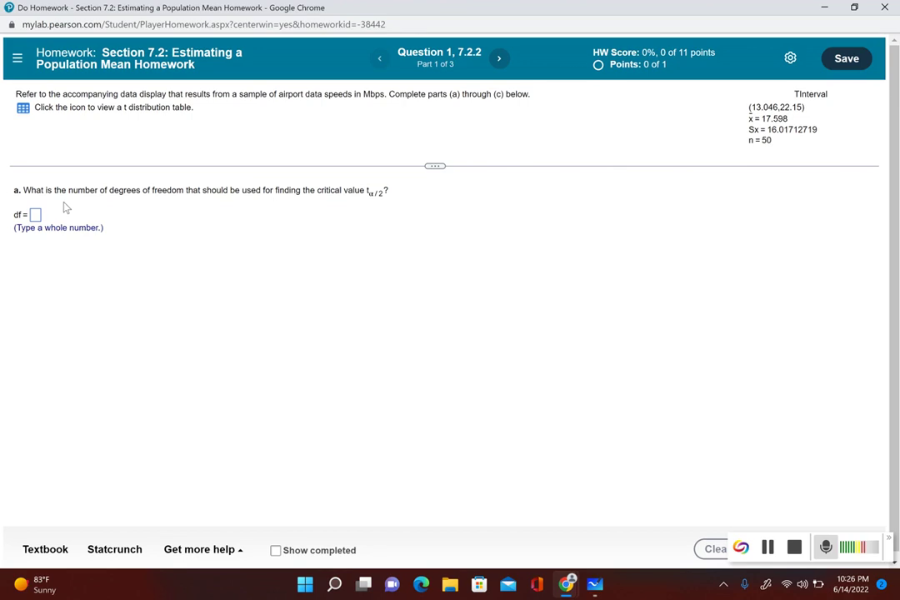
{"action": "left_click", "coordinate": [35, 215]}
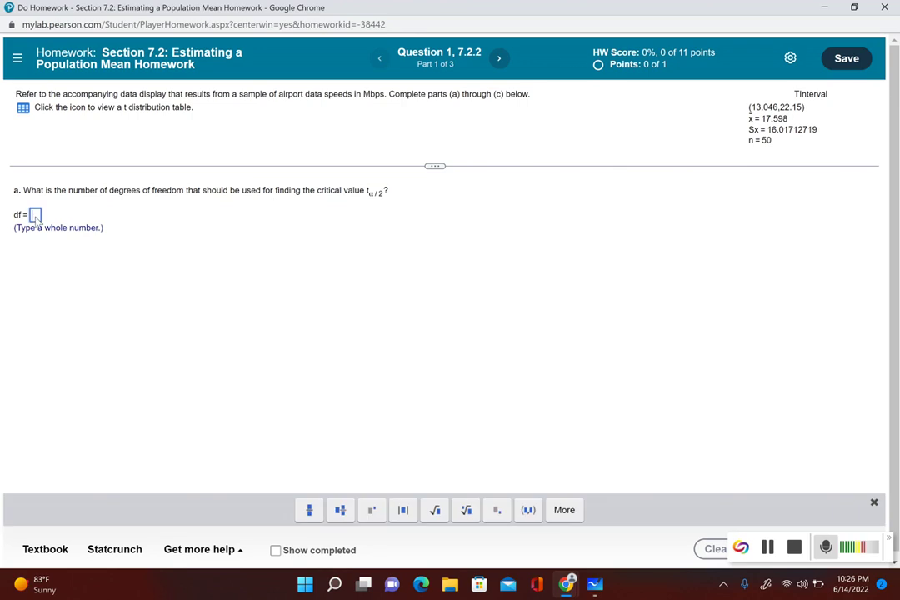
{"action": "type", "text": "49"}
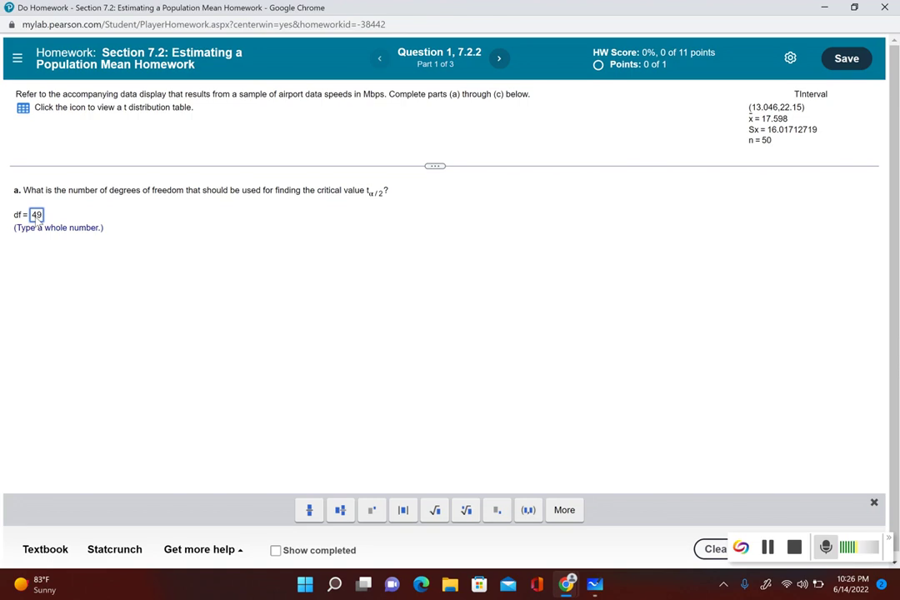
{"action": "key", "text": "Return"}
{"action": "left_click", "coordinate": [443, 330]}
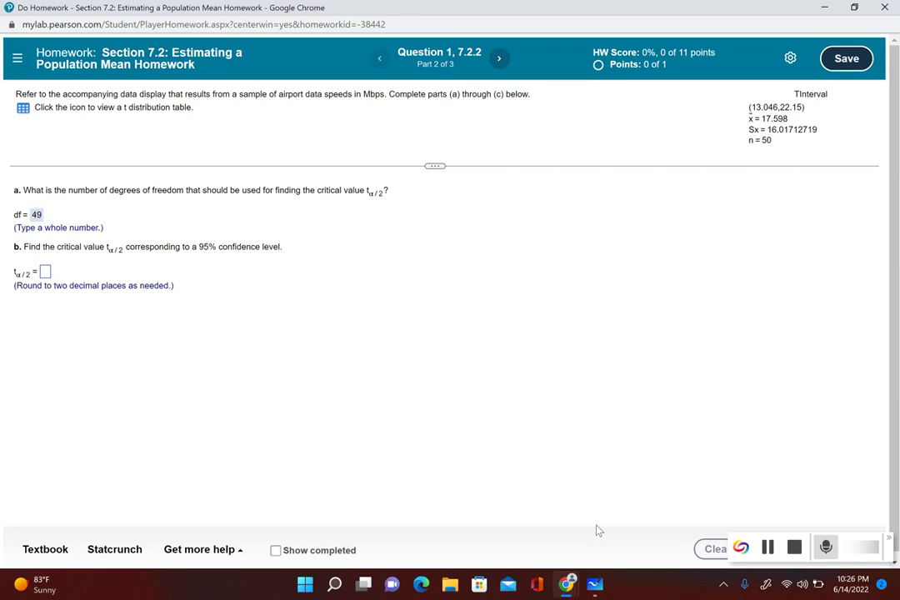
Step: On the whiteboard, write α = 1 − 0.95 = 0.05
{"action": "left_click", "coordinate": [596, 584]}
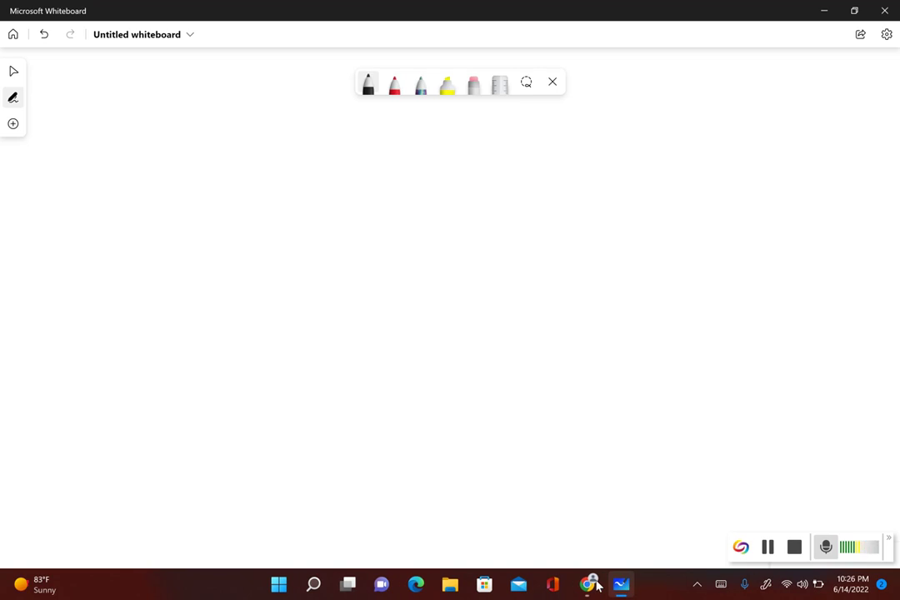
{"action": "mouse_move", "coordinate": [155, 182]}
{"action": "left_mouse_down"}
{"action": "mouse_move", "coordinate": [146, 199]}
{"action": "mouse_move", "coordinate": [195, 188]}
{"action": "left_mouse_up"}
{"action": "left_click_drag", "start_coordinate": [182, 195], "coordinate": [231, 197]}
{"action": "mouse_move", "coordinate": [244, 188]}
{"action": "left_mouse_down"}
{"action": "mouse_move", "coordinate": [287, 179]}
{"action": "mouse_move", "coordinate": [320, 192]}
{"action": "left_mouse_up"}
{"action": "left_click", "coordinate": [302, 188]}
{"action": "mouse_move", "coordinate": [341, 177]}
{"action": "left_mouse_down"}
{"action": "mouse_move", "coordinate": [332, 177]}
{"action": "mouse_move", "coordinate": [330, 194]}
{"action": "mouse_move", "coordinate": [371, 186]}
{"action": "left_mouse_up"}
{"action": "left_click_drag", "start_coordinate": [359, 193], "coordinate": [406, 178]}
{"action": "left_click", "coordinate": [417, 187]}
{"action": "mouse_move", "coordinate": [433, 176]}
{"action": "left_mouse_down"}
{"action": "mouse_move", "coordinate": [422, 184]}
{"action": "mouse_move", "coordinate": [432, 177]}
{"action": "left_mouse_up"}
{"action": "left_click_drag", "start_coordinate": [448, 179], "coordinate": [443, 191]}
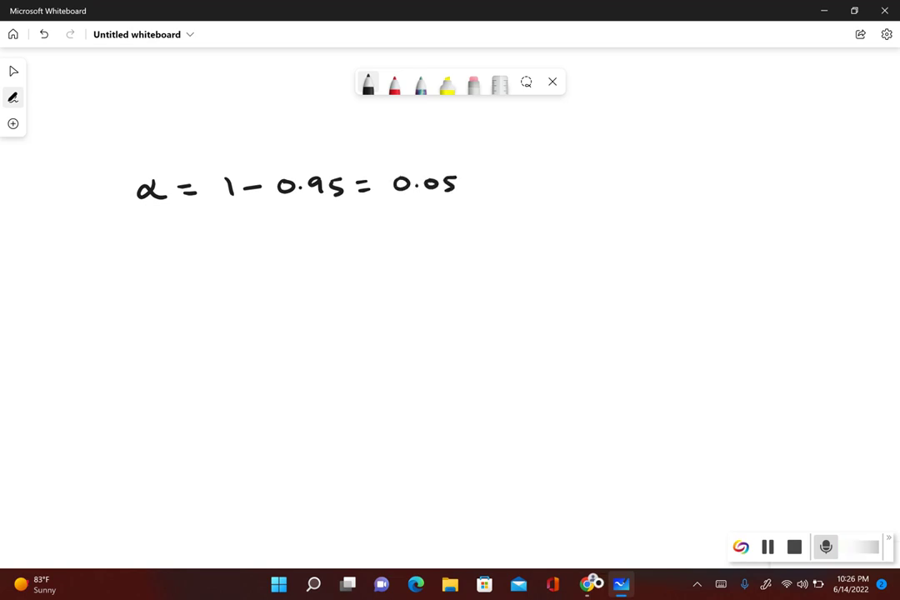
Step: Below it, write t α/2 = t 0.05/2 = t 0.025
{"action": "mouse_move", "coordinate": [169, 237]}
{"action": "left_mouse_down"}
{"action": "mouse_move", "coordinate": [171, 265]}
{"action": "mouse_move", "coordinate": [173, 243]}
{"action": "mouse_move", "coordinate": [207, 279]}
{"action": "left_mouse_up"}
{"action": "left_click_drag", "start_coordinate": [224, 260], "coordinate": [278, 265]}
{"action": "mouse_move", "coordinate": [267, 252]}
{"action": "left_mouse_down"}
{"action": "mouse_move", "coordinate": [337, 250]}
{"action": "mouse_move", "coordinate": [307, 264]}
{"action": "mouse_move", "coordinate": [337, 272]}
{"action": "left_mouse_up"}
{"action": "left_click", "coordinate": [308, 253]}
{"action": "left_click_drag", "start_coordinate": [382, 255], "coordinate": [430, 262]}
{"action": "left_click_drag", "start_coordinate": [425, 250], "coordinate": [500, 262]}
{"action": "left_click", "coordinate": [469, 262]}
{"action": "mouse_move", "coordinate": [505, 254]}
{"action": "left_mouse_down"}
{"action": "mouse_move", "coordinate": [503, 263]}
{"action": "mouse_move", "coordinate": [516, 252]}
{"action": "left_mouse_up"}
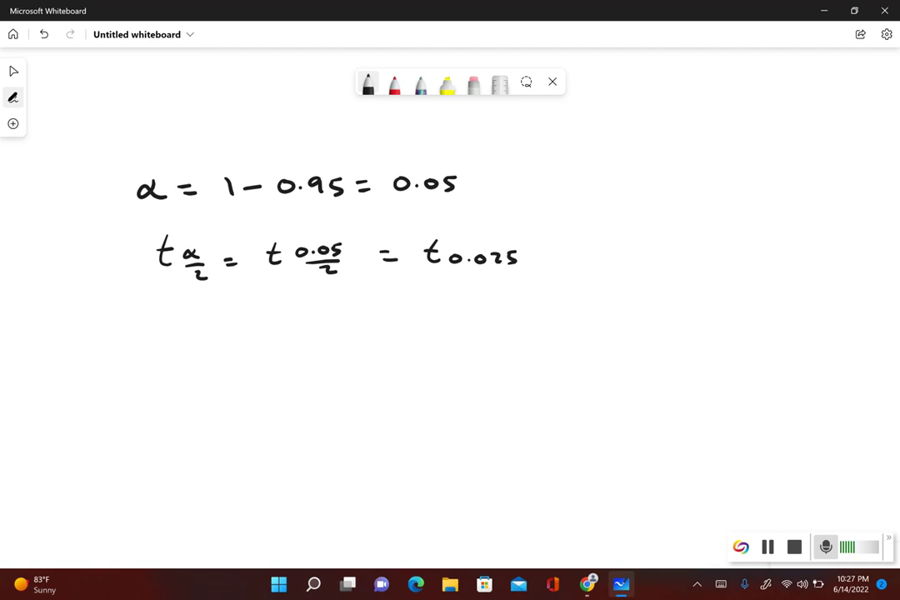
Step: Sketch a t curve on an axis with its right tail shaded red and labelled 0.025
{"action": "left_click_drag", "start_coordinate": [248, 387], "coordinate": [658, 381]}
{"action": "mouse_move", "coordinate": [250, 383]}
{"action": "left_mouse_down"}
{"action": "mouse_move", "coordinate": [369, 353]}
{"action": "mouse_move", "coordinate": [409, 322]}
{"action": "mouse_move", "coordinate": [461, 306]}
{"action": "mouse_move", "coordinate": [627, 362]}
{"action": "mouse_move", "coordinate": [678, 366]}
{"action": "left_mouse_up"}
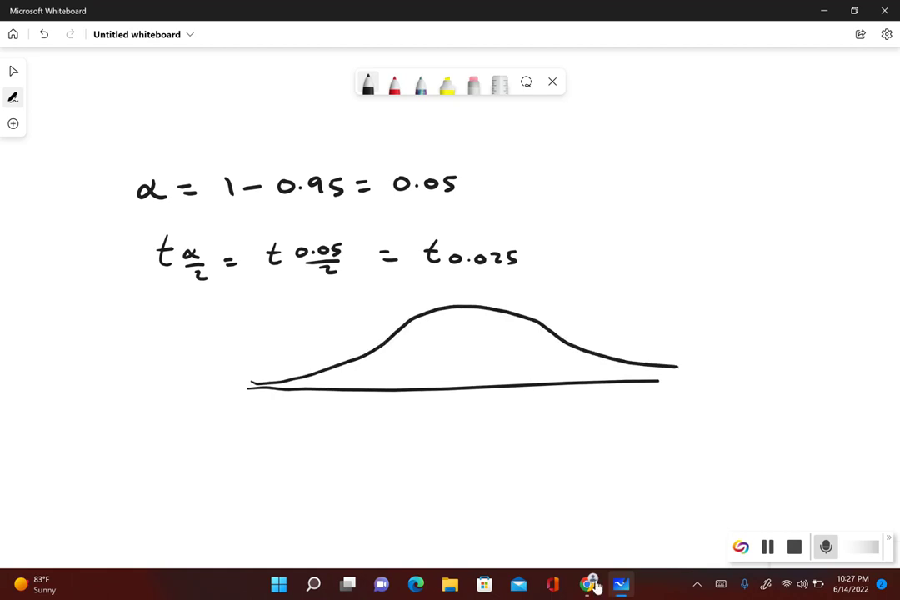
{"action": "left_click", "coordinate": [394, 82]}
{"action": "mouse_move", "coordinate": [623, 364]}
{"action": "left_mouse_down"}
{"action": "mouse_move", "coordinate": [623, 381]}
{"action": "mouse_move", "coordinate": [682, 374]}
{"action": "left_mouse_up"}
{"action": "left_click_drag", "start_coordinate": [687, 332], "coordinate": [655, 358]}
{"action": "left_click_drag", "start_coordinate": [705, 326], "coordinate": [767, 335]}
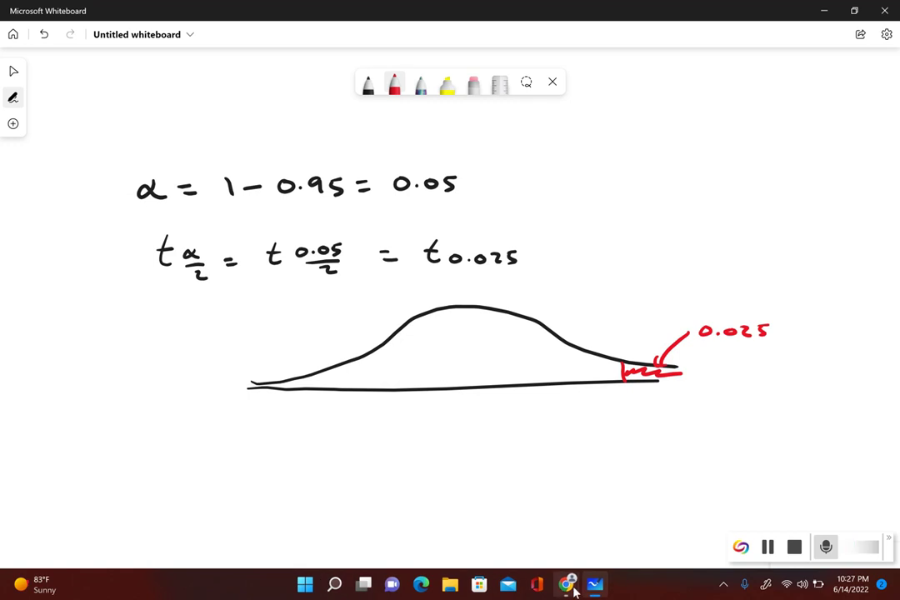
Step: Snap the homework page to the left half and StatCrunch to the right half
{"action": "mouse_move", "coordinate": [572, 589]}
{"action": "left_click", "coordinate": [635, 519]}
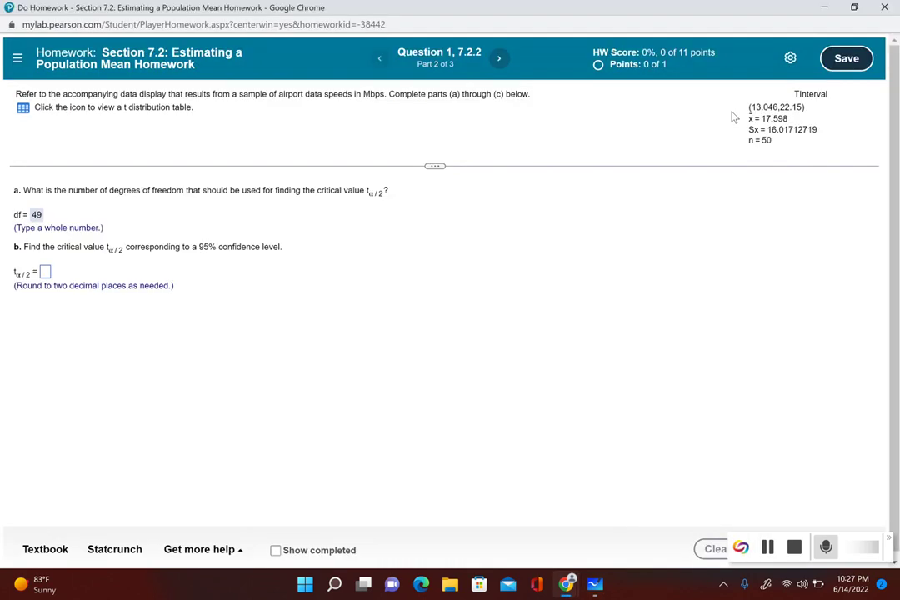
{"action": "mouse_move", "coordinate": [856, 9]}
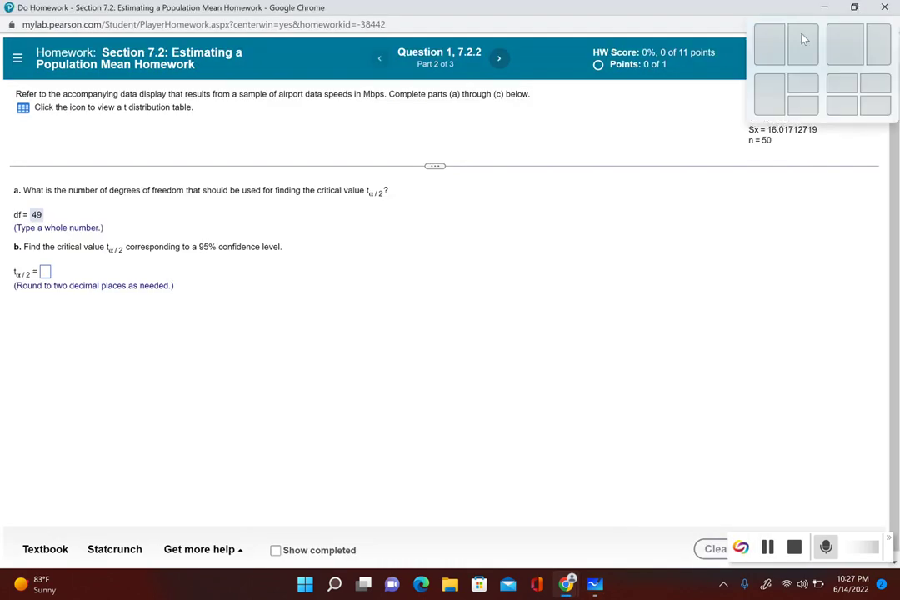
{"action": "left_click", "coordinate": [783, 42]}
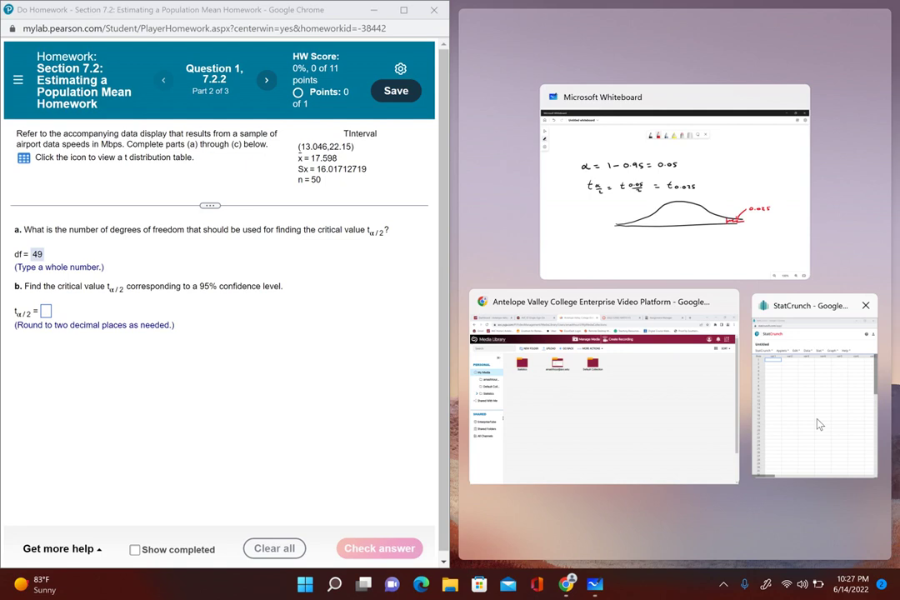
{"action": "left_click", "coordinate": [760, 423]}
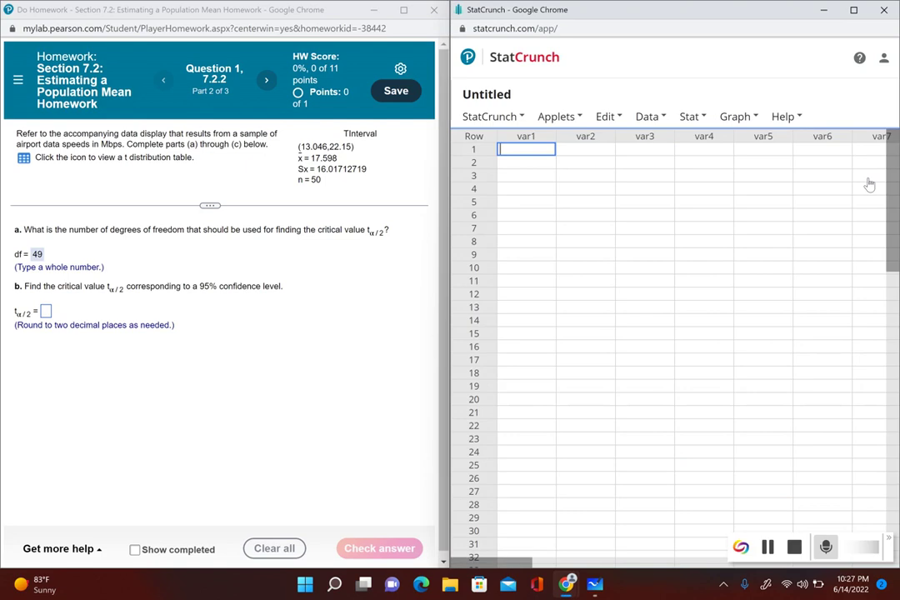
Step: In the T calculator, set DF 49 and right-tail probability P(X ≥ x) = 0.025, giving 2.0095752
{"action": "left_click", "coordinate": [691, 119]}
{"action": "mouse_move", "coordinate": [697, 143]}
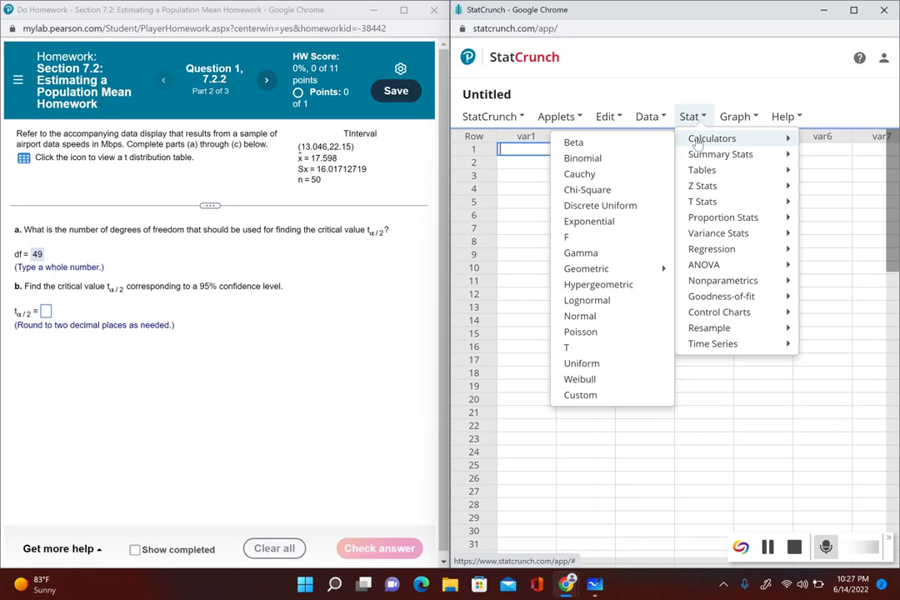
{"action": "left_click", "coordinate": [575, 350]}
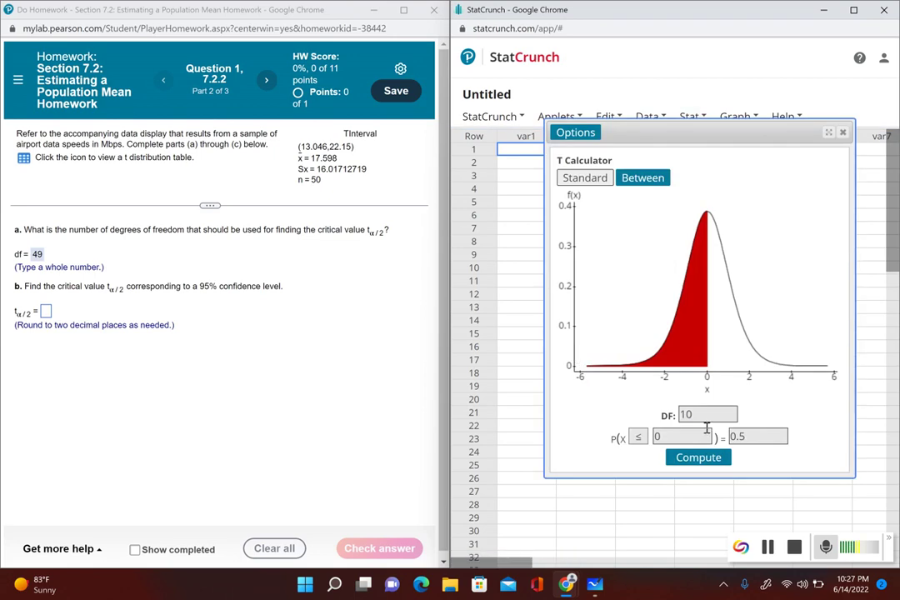
{"action": "left_click", "coordinate": [703, 418]}
{"action": "key", "text": "BackSpace"}
{"action": "key", "text": "BackSpace"}
{"action": "type", "text": "49"}
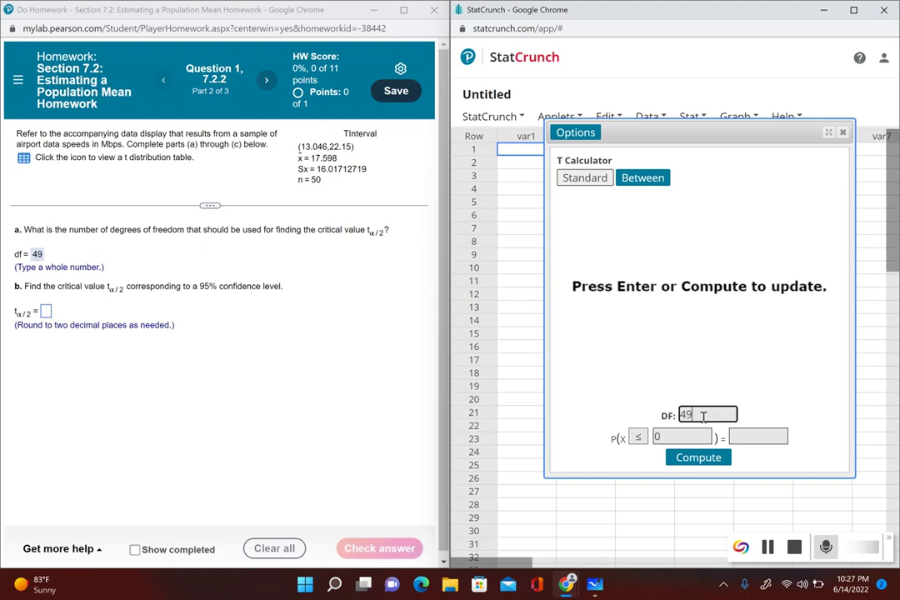
{"action": "left_click", "coordinate": [739, 435]}
{"action": "type", "text": "0.025"}
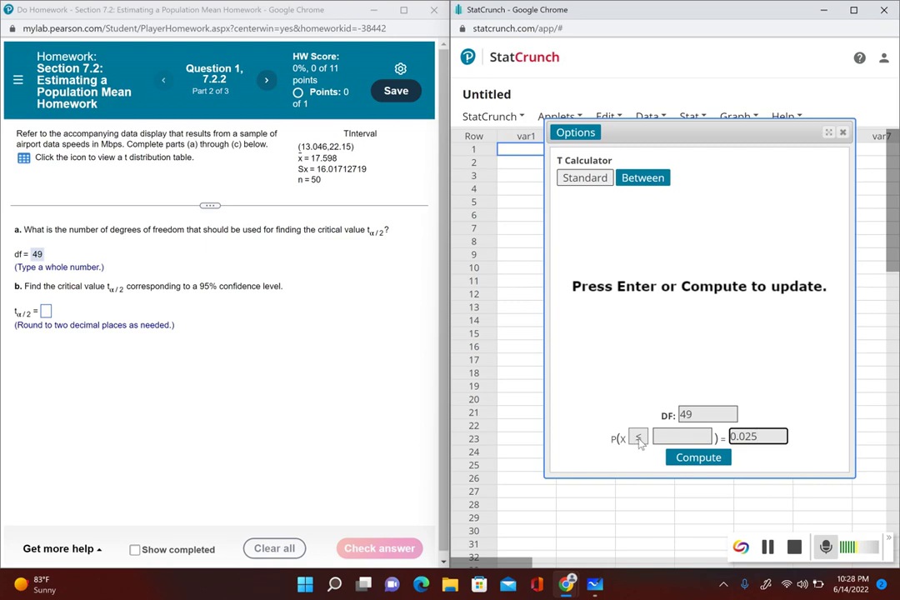
{"action": "left_click", "coordinate": [639, 438]}
{"action": "left_click", "coordinate": [637, 464]}
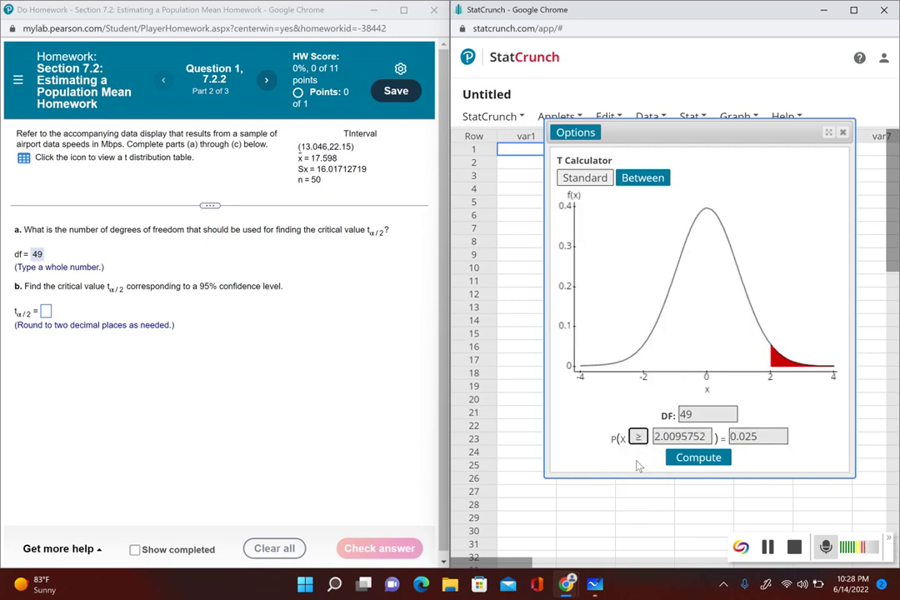
{"action": "double_click", "coordinate": [685, 436]}
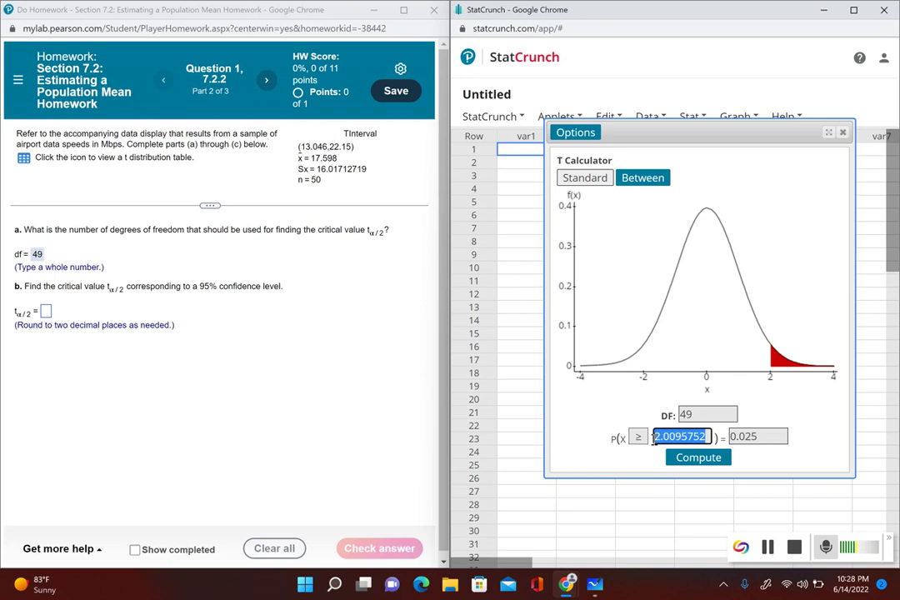
Step: Enter 2.01 as the part (b) critical value, check it, and dismiss the Well done! feedback
{"action": "left_click", "coordinate": [47, 313]}
{"action": "type", "text": "2.01"}
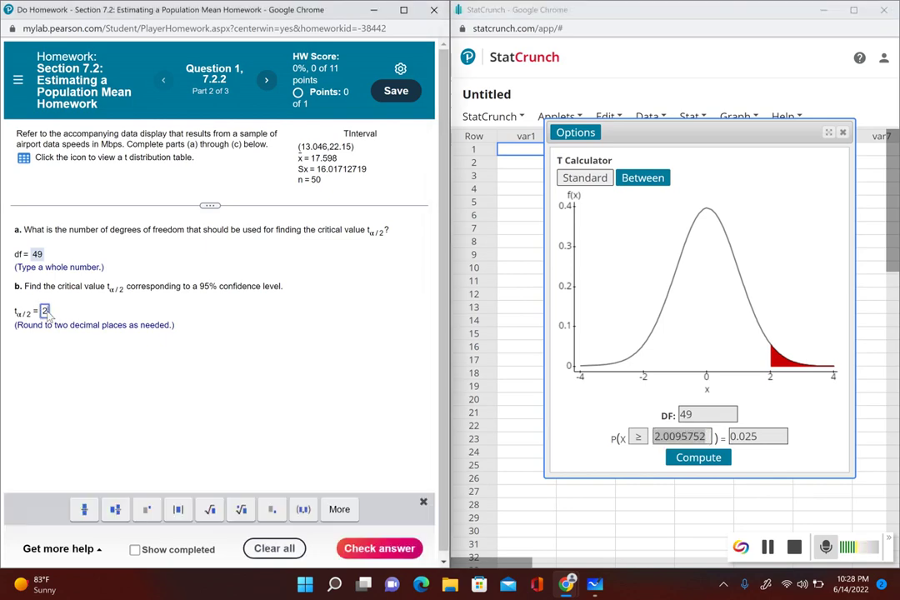
{"action": "left_click", "coordinate": [225, 307]}
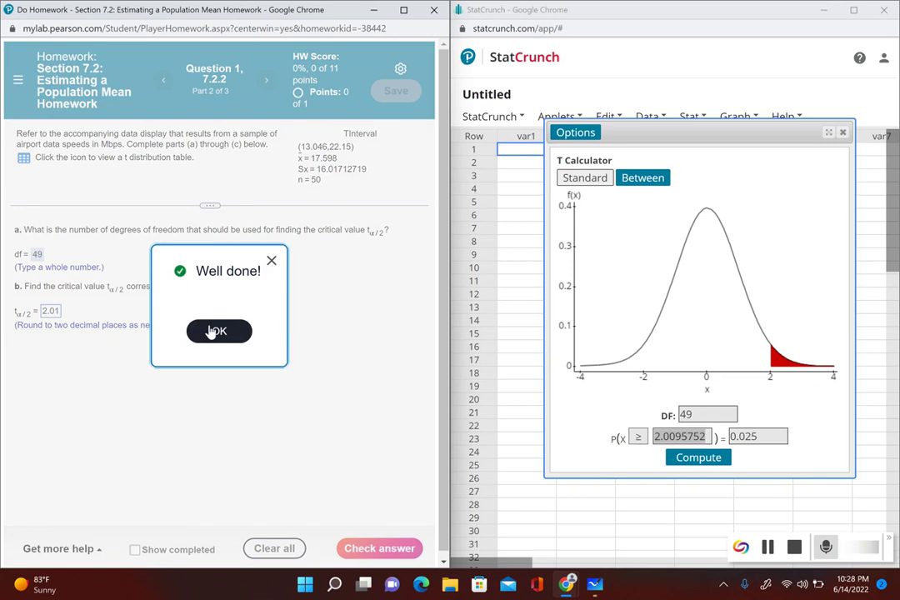
{"action": "left_click", "coordinate": [215, 332]}
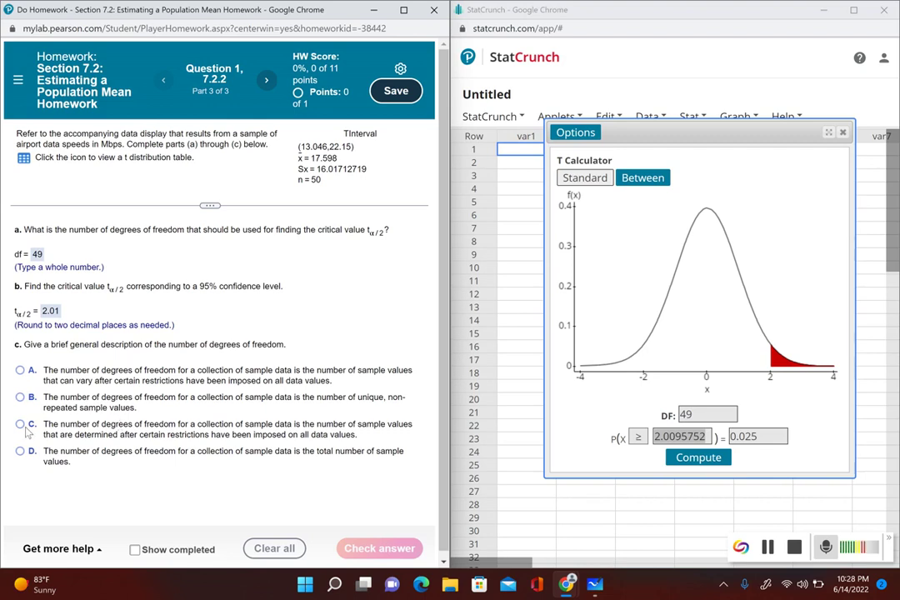
Step: Pick option C, then switch to option A: sample values free to vary after restrictions
{"action": "left_click", "coordinate": [195, 427]}
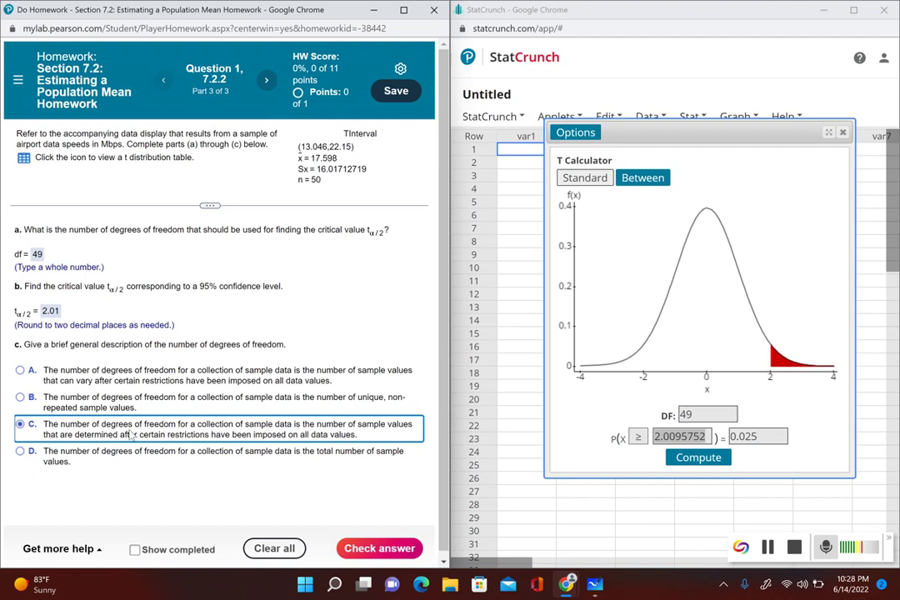
{"action": "left_click", "coordinate": [58, 374]}
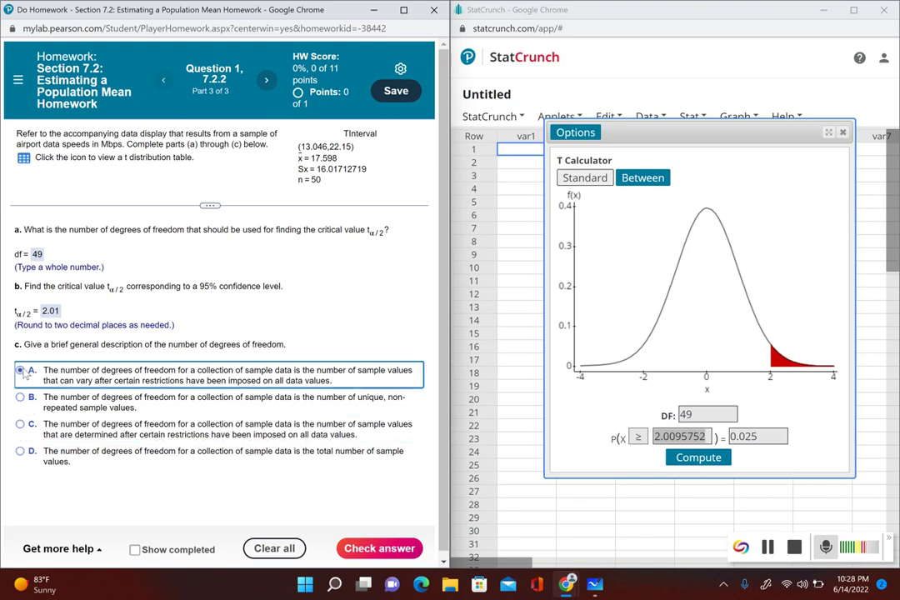